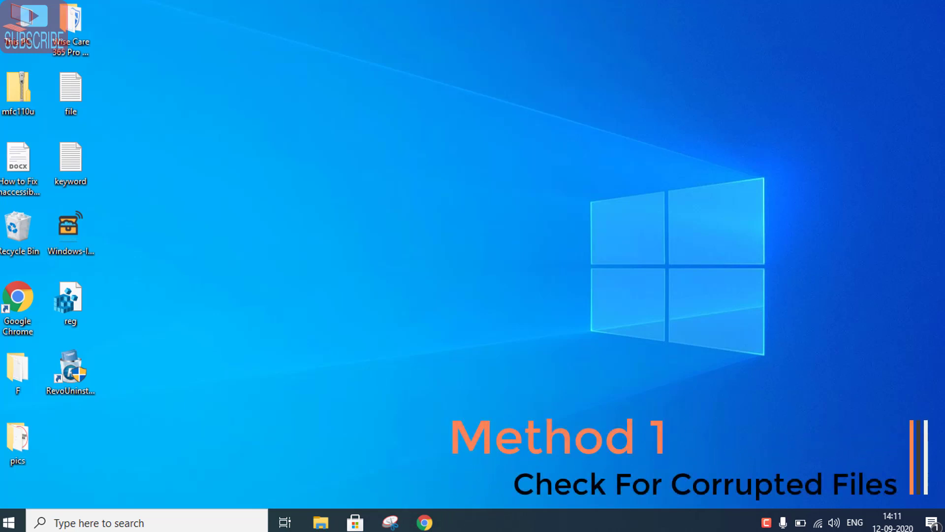
# Step: Launch Command Prompt as administrator from Start search and close the extra console window
pyautogui.press('super')
pyautogui.write('cmd')
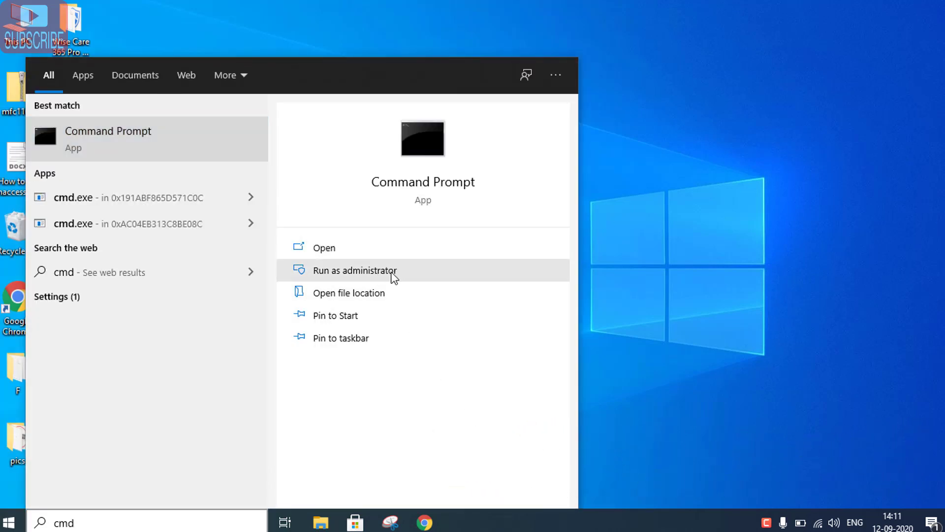
pyautogui.click(392, 274)
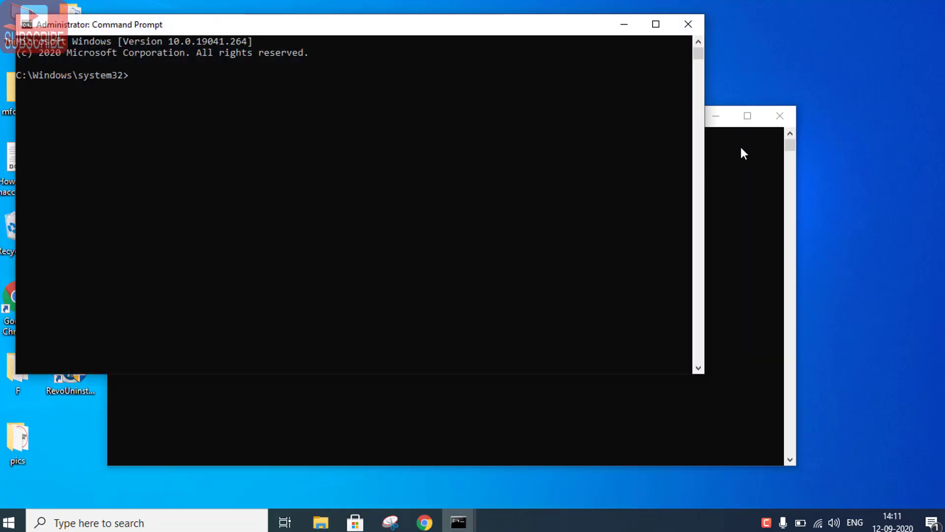
pyautogui.click(779, 116)
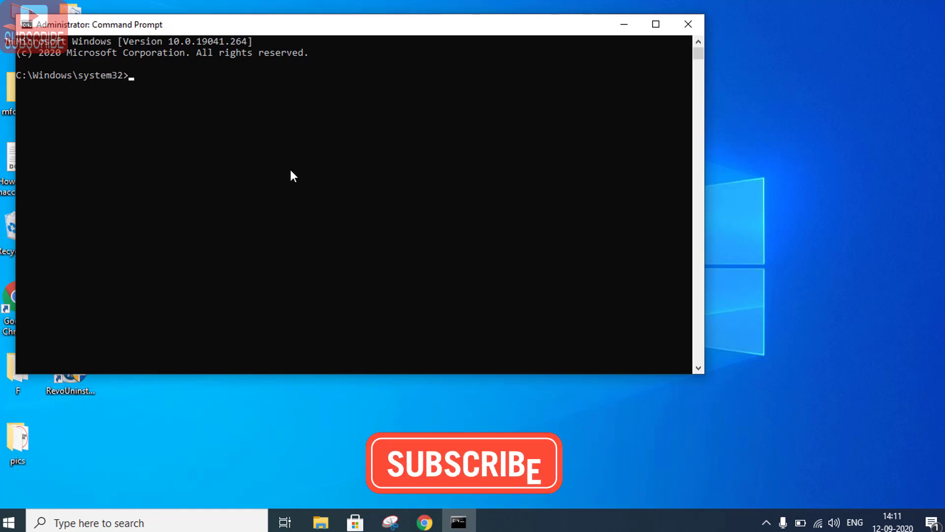
# Step: Type the sfc /scannow command at the system32 prompt, correcting typos
pyautogui.write('sfc')
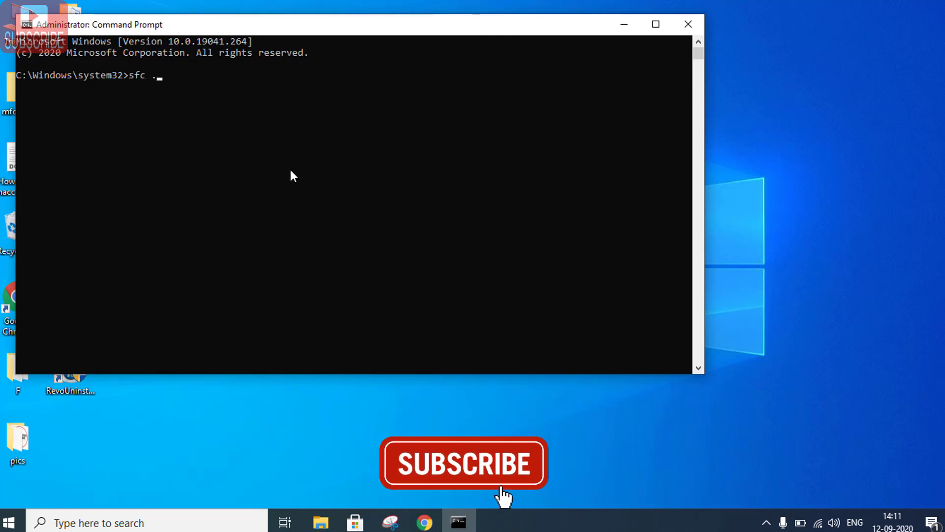
pyautogui.write(' /sn')
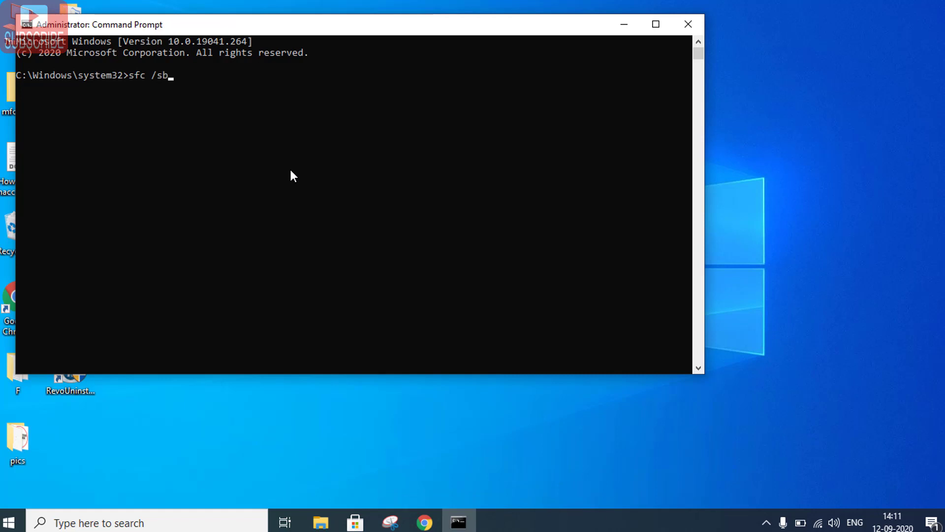
pyautogui.write('annoe')
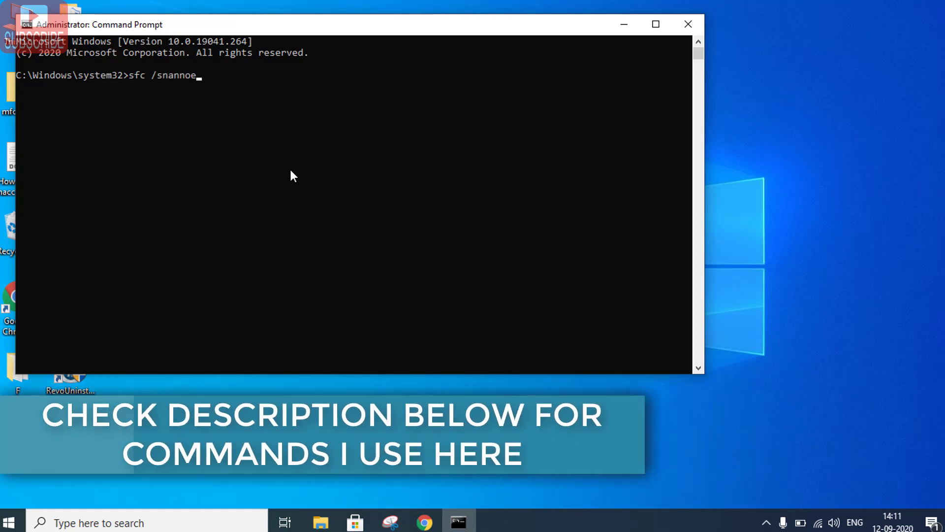
pyautogui.press('BackSpace')
pyautogui.write('w')
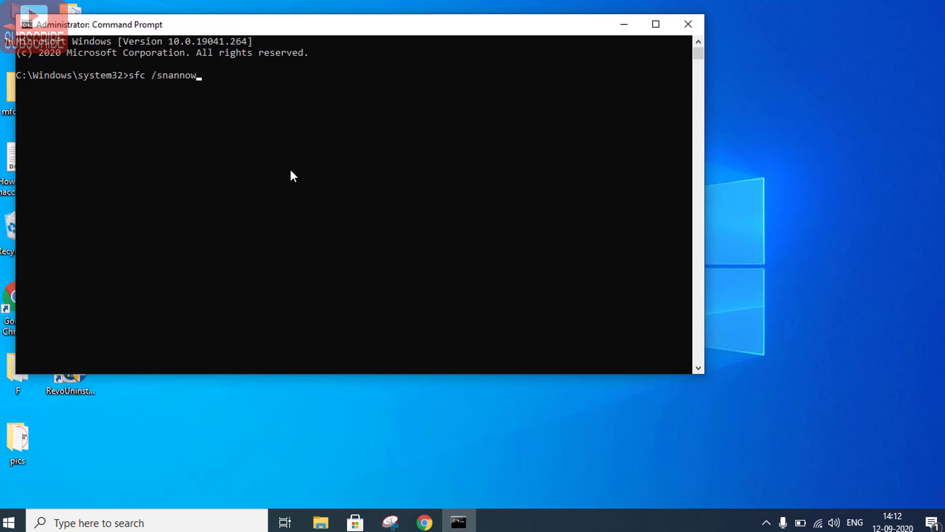
pyautogui.press('BackSpace')
pyautogui.press('BackSpace')
pyautogui.press('BackSpace')
pyautogui.press('BackSpace')
pyautogui.press('BackSpace')
pyautogui.press('BackSpace')
pyautogui.press('BackSpace')
pyautogui.press('BackSpace')
pyautogui.press('BackSpace')
pyautogui.press('BackSpace')
pyautogui.press('BackSpace')
pyautogui.press('BackSpace')
# Step: Run dism /online /cleanup-image /restorehealth and minimize the console to the desktop
pyautogui.write('dism ')
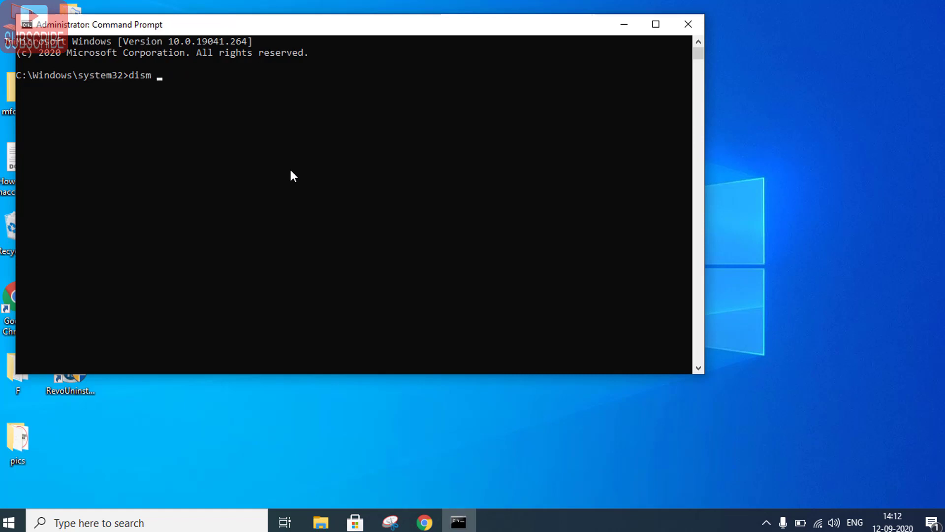
pyautogui.write('/online /cleanup-image')
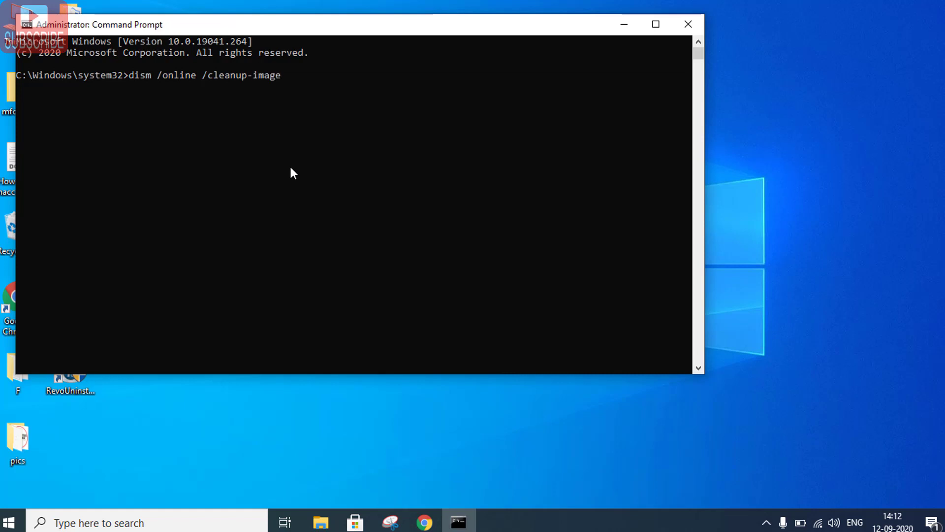
pyautogui.write(' /restorehealth')
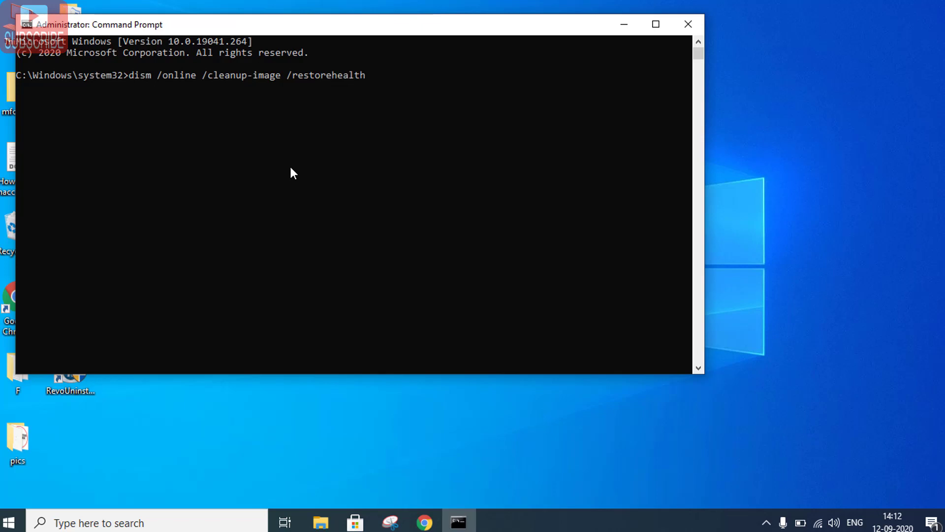
pyautogui.press('Return')
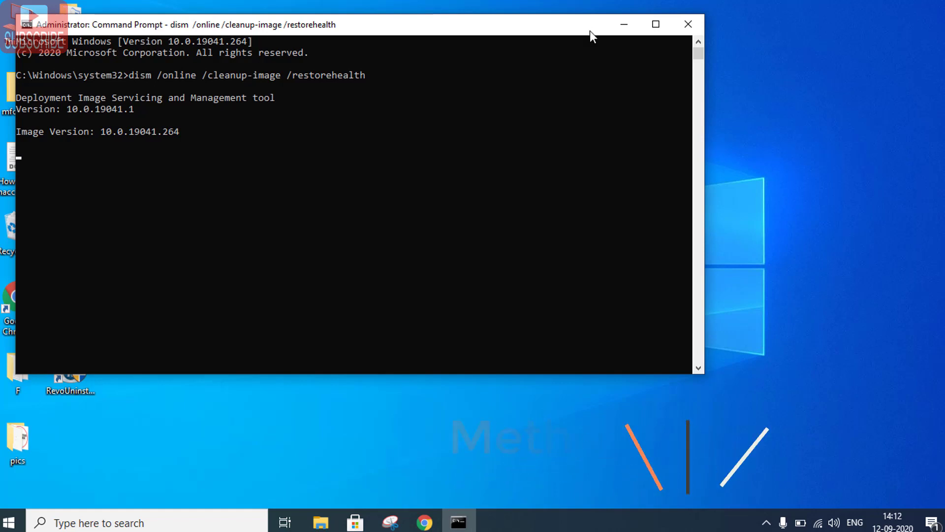
pyautogui.click(622, 29)
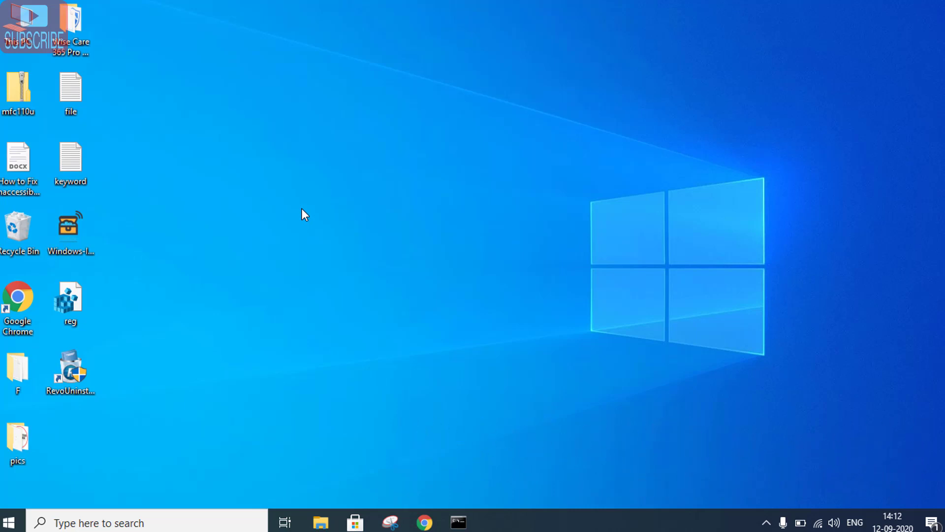
pyautogui.press('super+r')
pyautogui.write('ap')
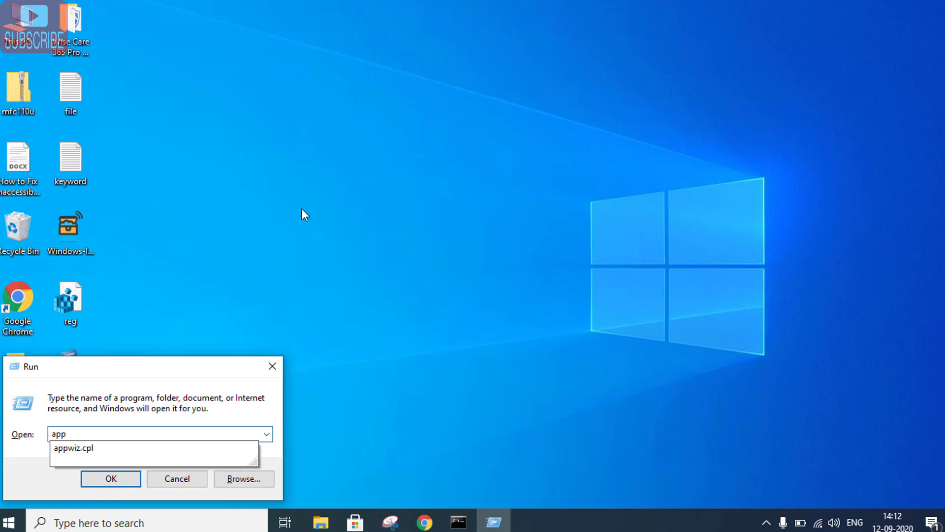
pyautogui.write('p')
pyautogui.press('Down')
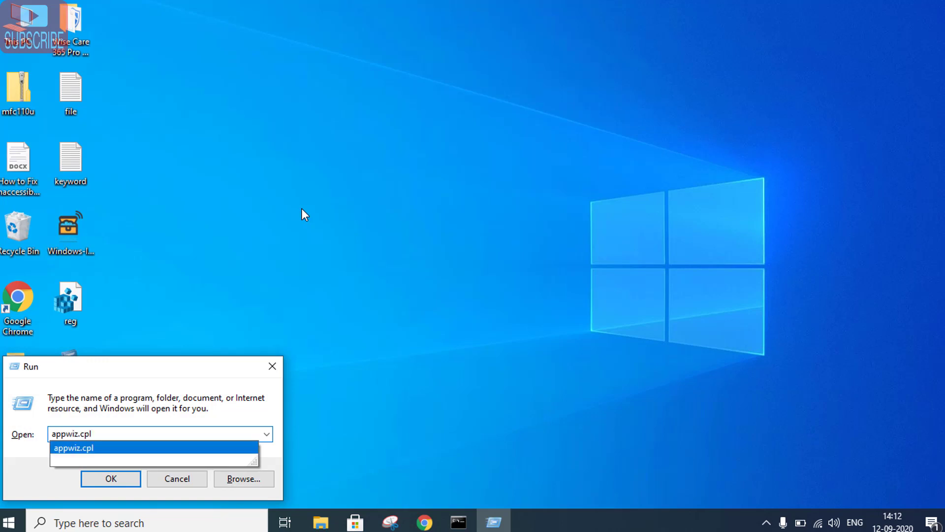
pyautogui.press('Return')
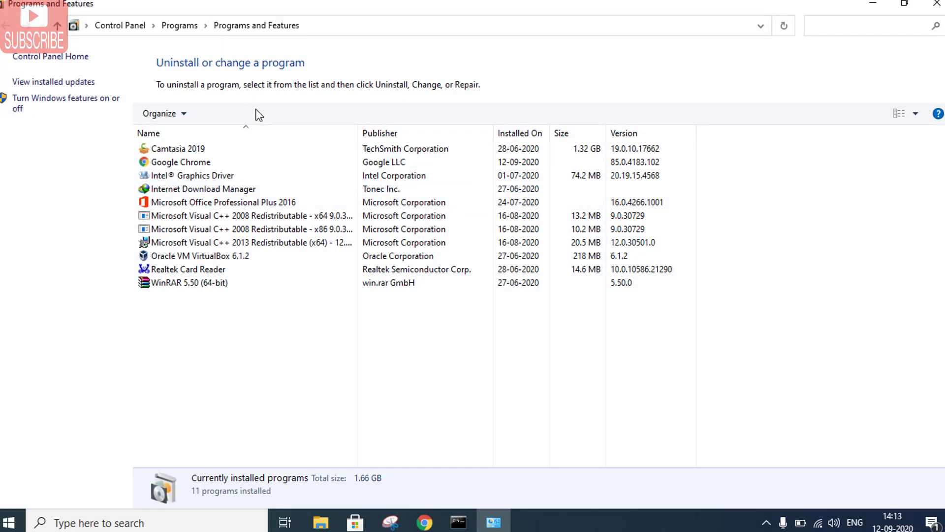
pyautogui.click(228, 216)
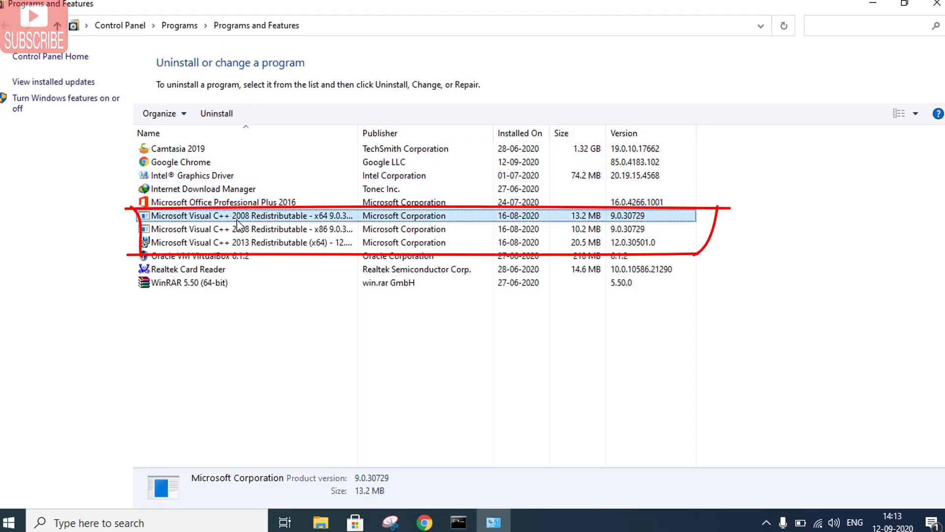
pyautogui.click(264, 242)
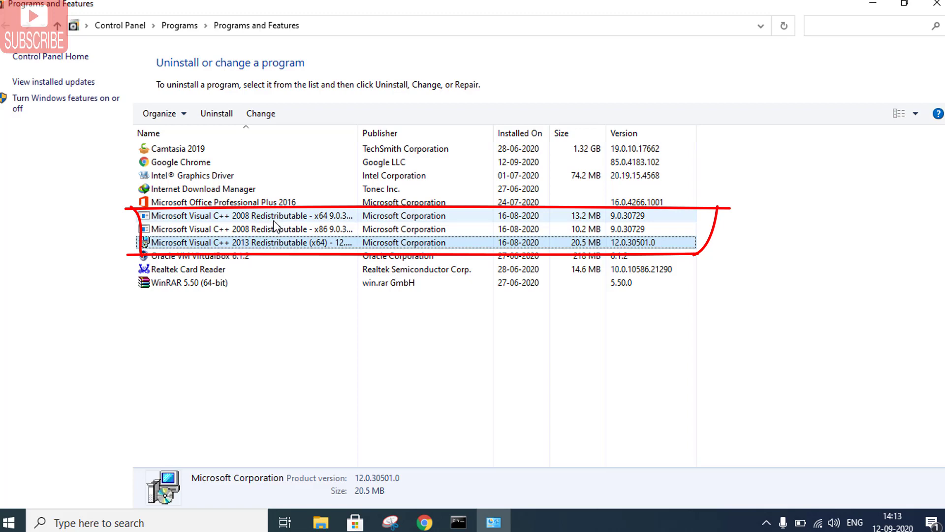
pyautogui.rightClick(274, 221)
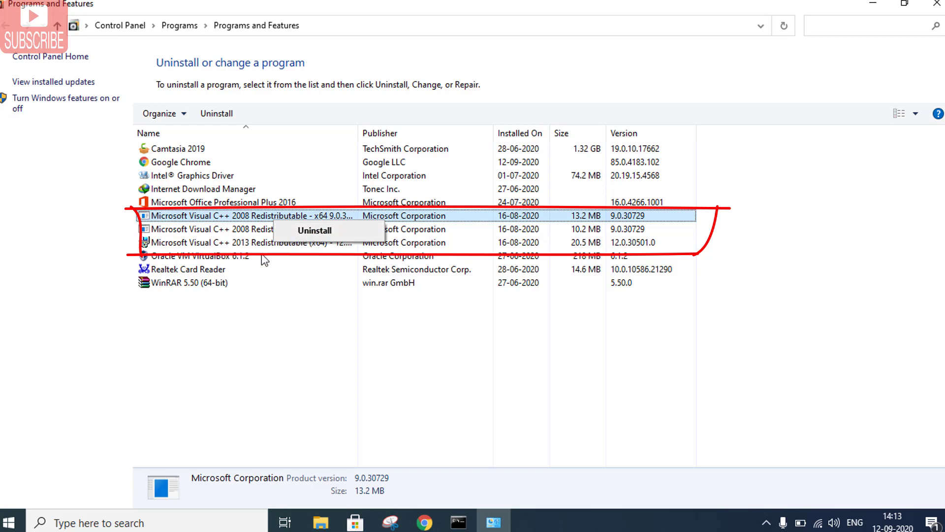
pyautogui.click(245, 257)
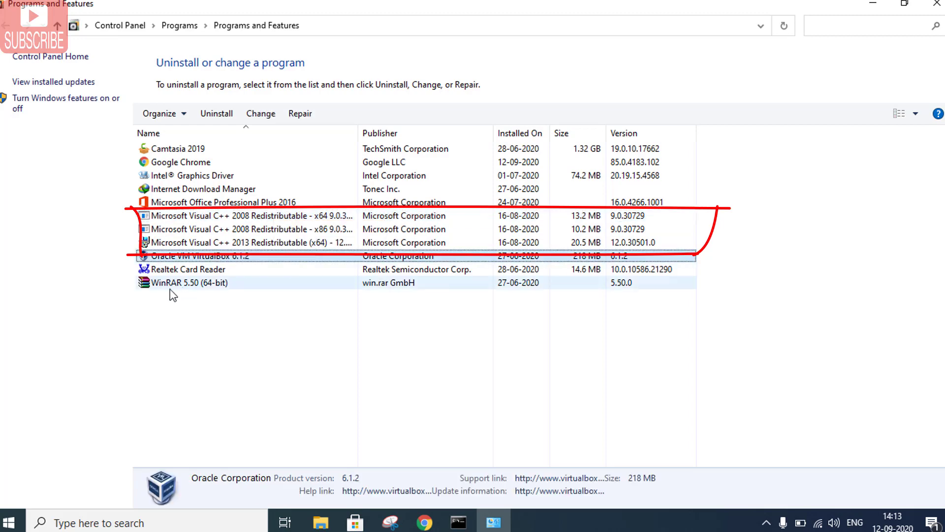
pyautogui.click(937, 3)
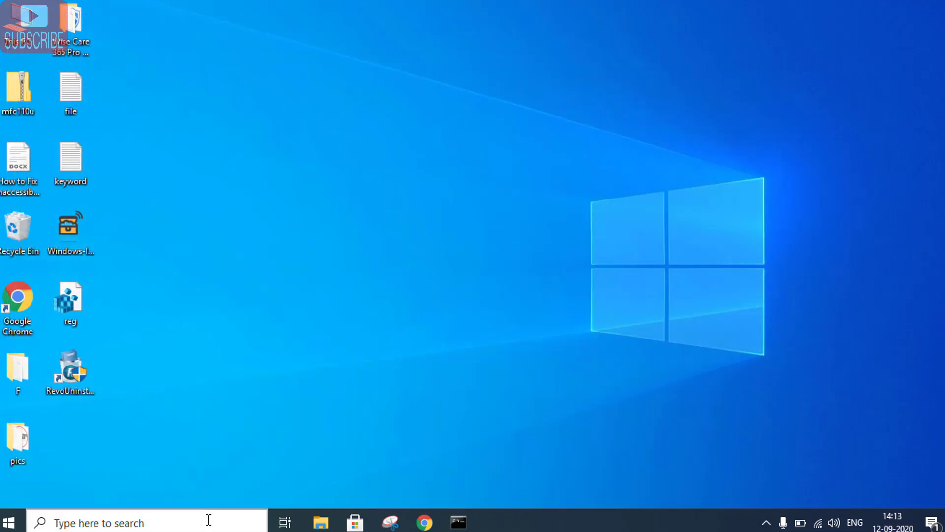
pyautogui.click(424, 522)
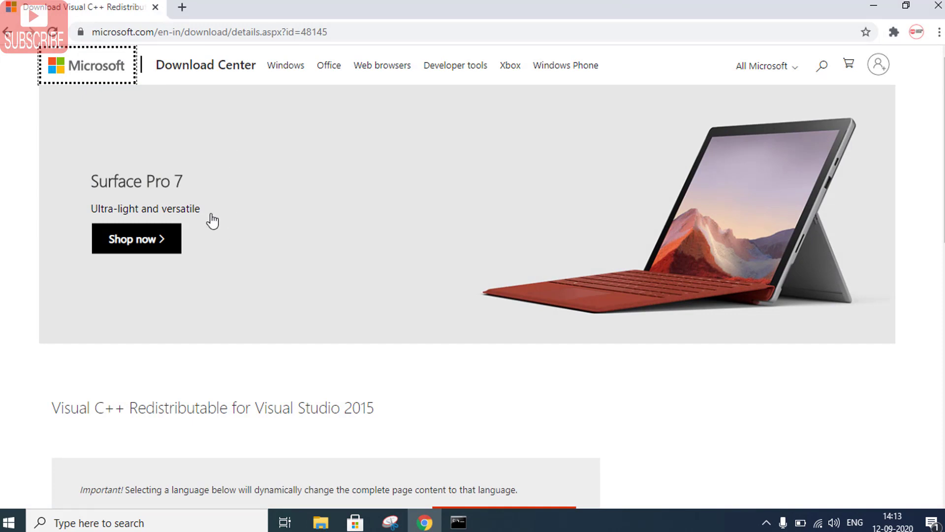
pyautogui.scroll(-5, 209, 220)
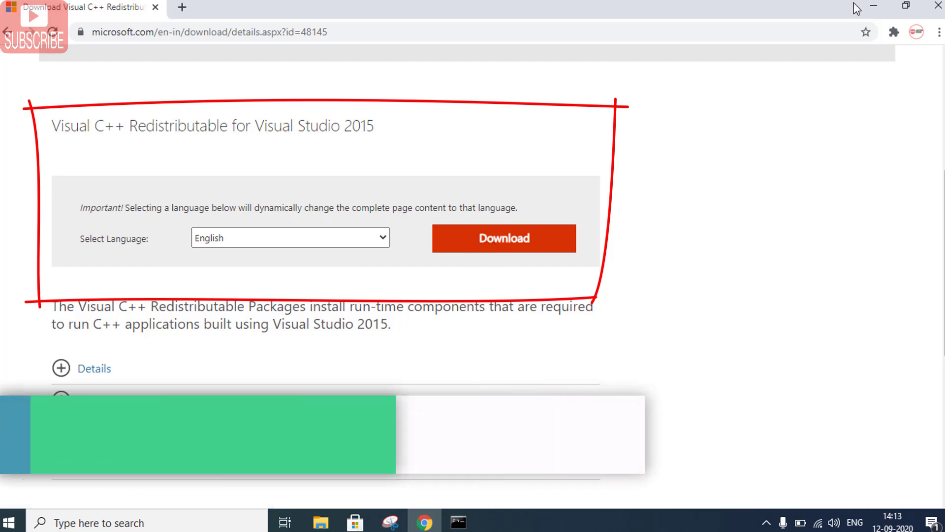
pyautogui.click(874, 7)
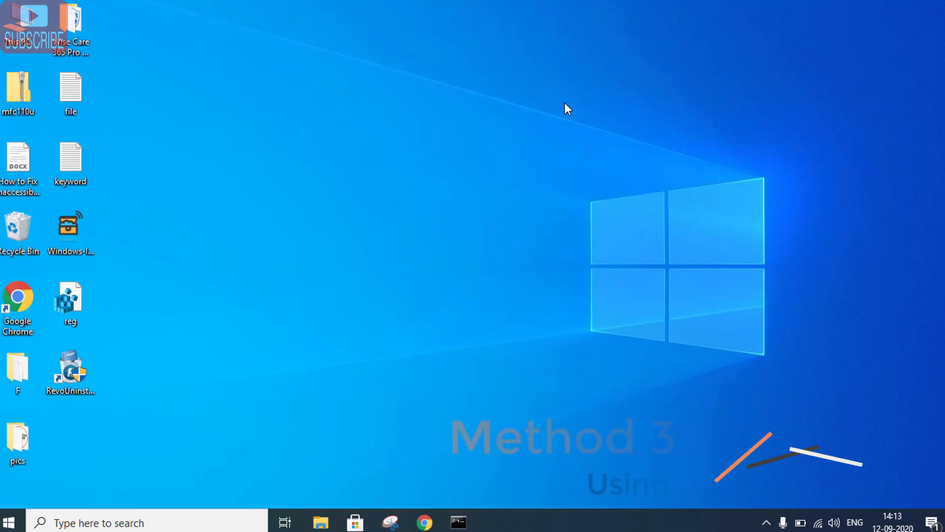
# Step: Launch Registry Editor via regedit and collapse the classes root branch
pyautogui.press('super+r')
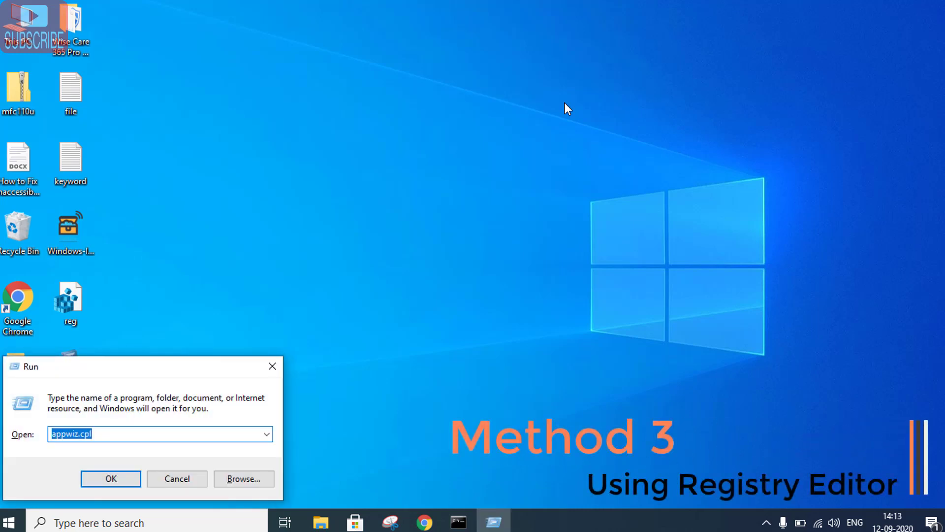
pyautogui.write('re')
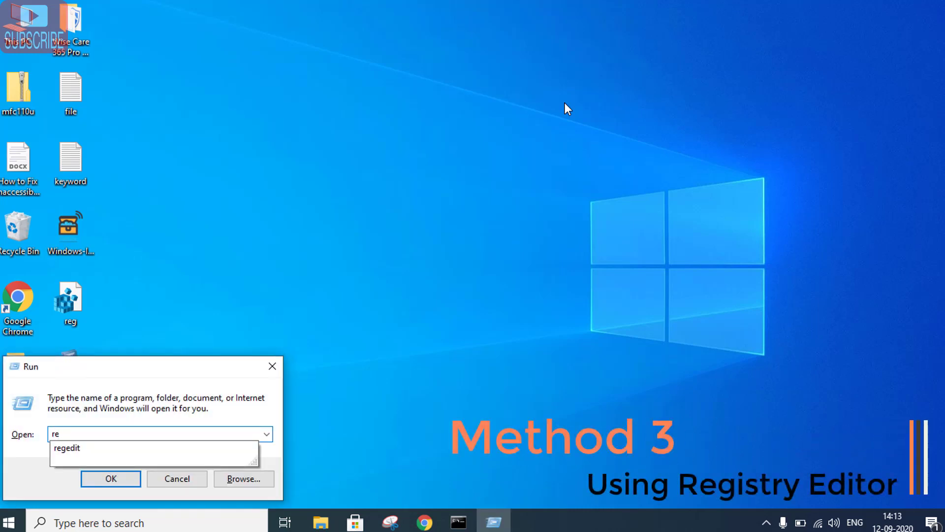
pyautogui.write('gedit')
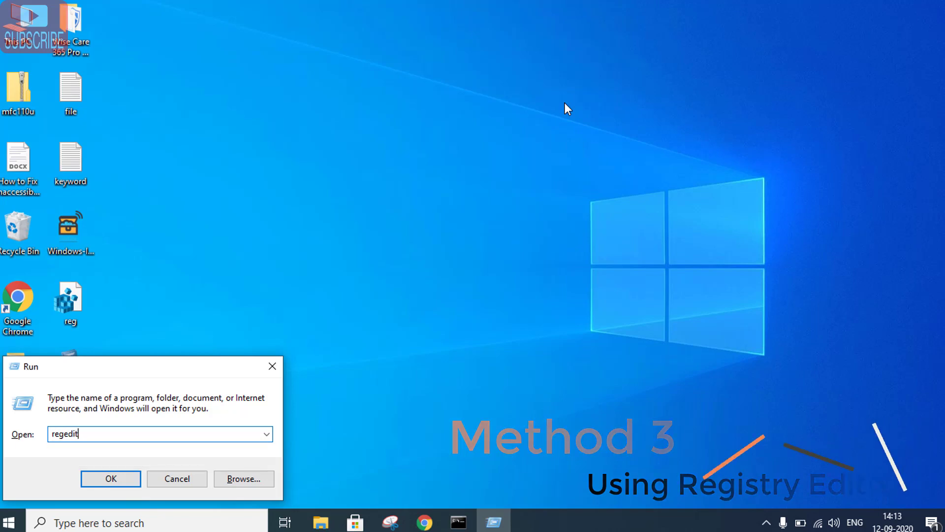
pyautogui.press('Return')
pyautogui.press('super+r')
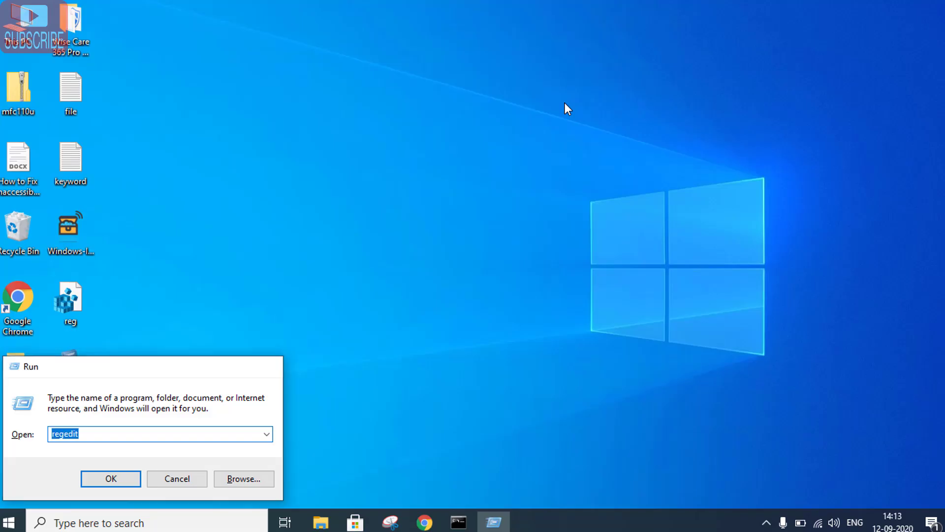
pyautogui.press('Return')
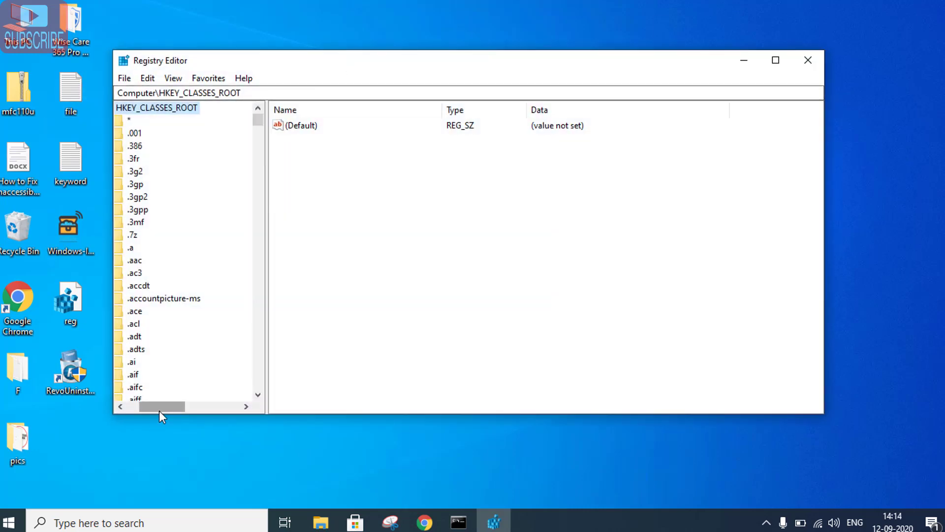
pyautogui.moveTo(159, 411); pyautogui.dragTo(134, 410)
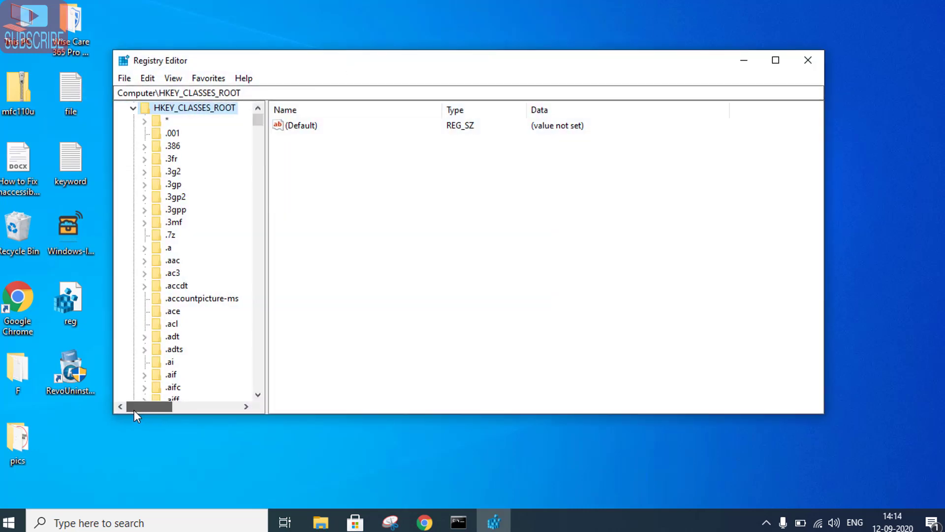
pyautogui.click(132, 108)
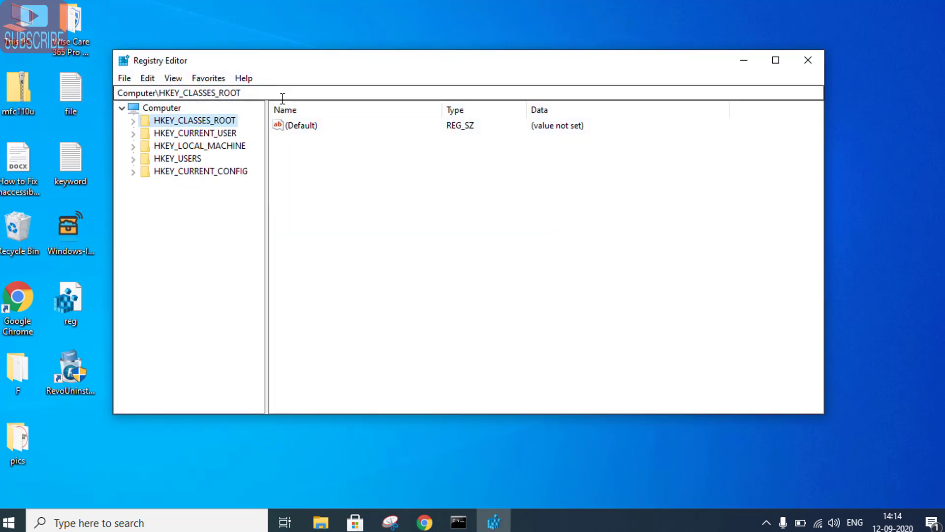
# Step: Jump to the SideBySide\Winners\x86_policy.9.0.microsoft.vc90.crt key by pasting its path
pyautogui.moveTo(226, 93)
pyautogui.mouseDown()
pyautogui.moveTo(125, 103)
pyautogui.moveTo(116, 94)
pyautogui.mouseUp()
pyautogui.press('Delete')
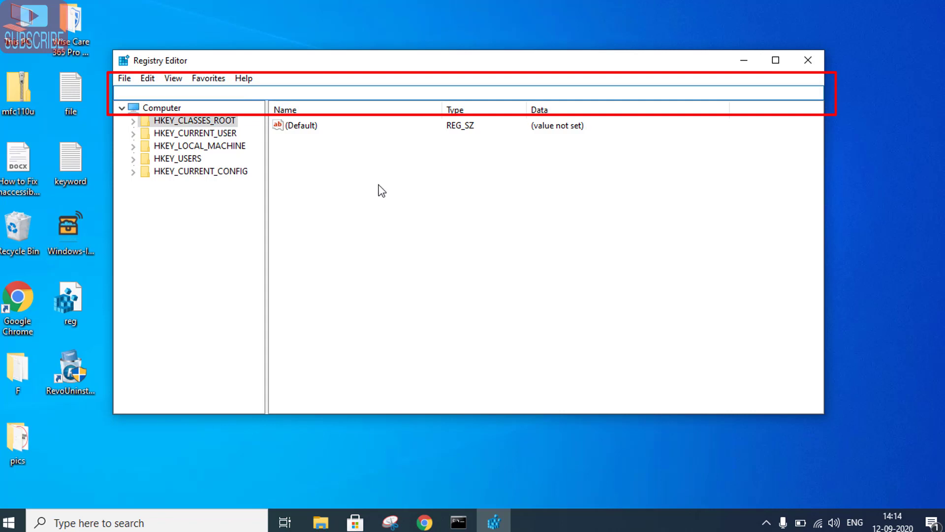
pyautogui.write('Computer\\HKEY_LOCAL_MACHINE\\SOFTWARE\\Microsoft\\Windows\\CurrentVersion\\SideBySide\\Winners\\x86_policy.9.0.microsoft.vc90.crt_1fc8b3b9a1e18e3b_none_02d0010672fd8219')
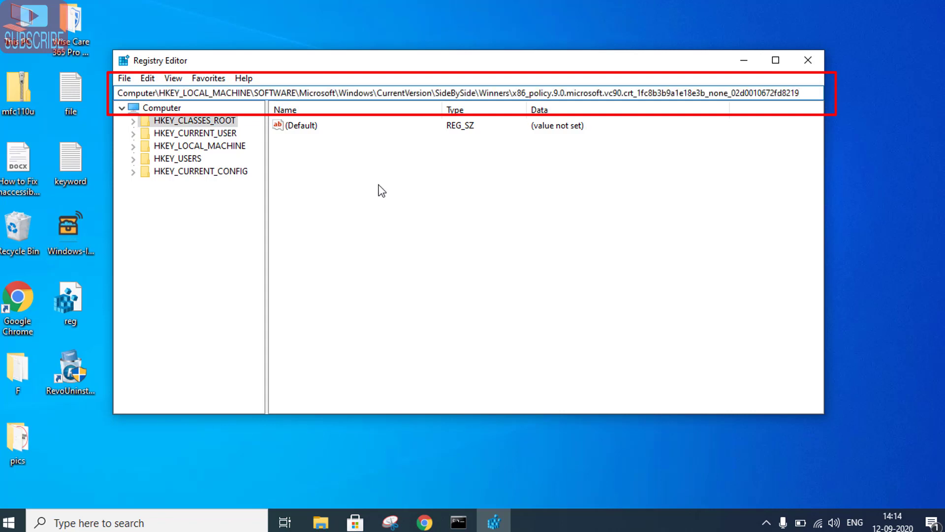
pyautogui.press('Return')
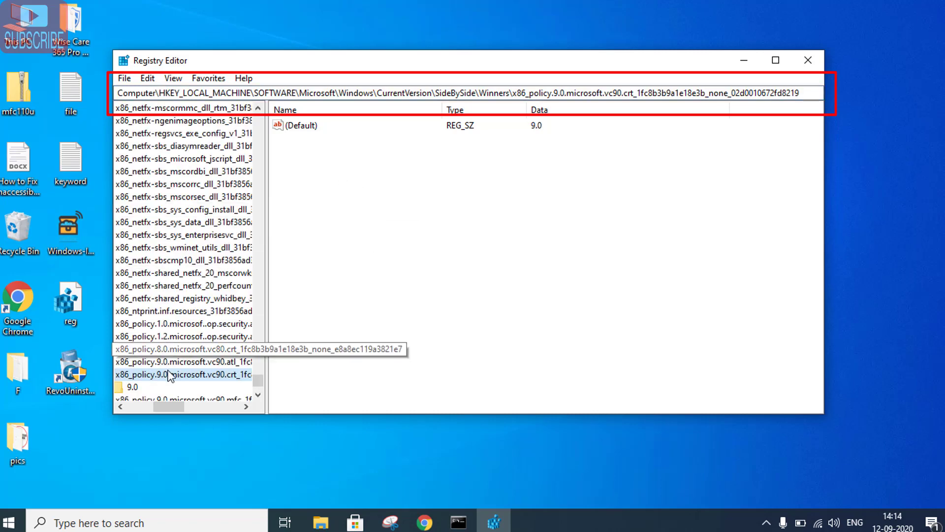
pyautogui.moveTo(162, 408); pyautogui.dragTo(159, 408)
pyautogui.scroll(-2, 165, 391)
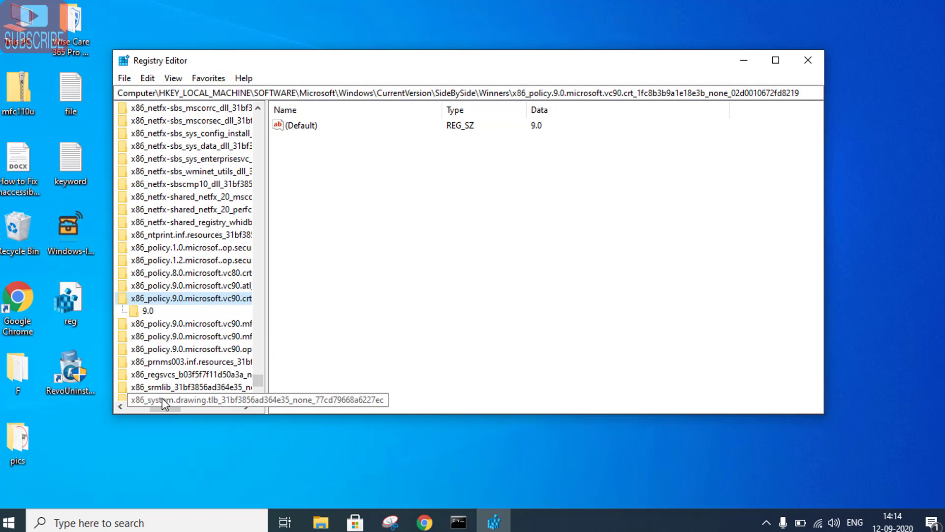
# Step: Check the 9.0 subkey's (Default) value 9.0.30729.9625 unchanged, then close Registry Editor
pyautogui.click(148, 311)
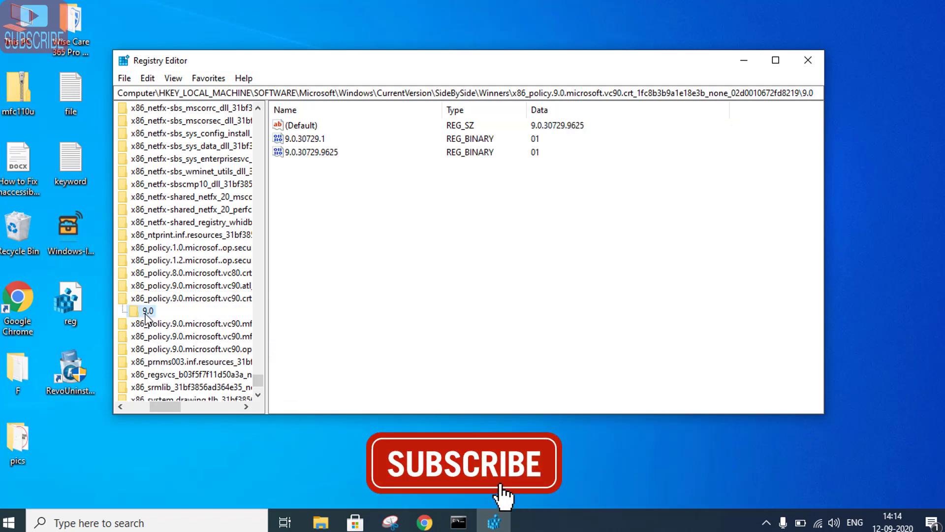
pyautogui.doubleClick(309, 129)
pyautogui.moveTo(312, 131); pyautogui.dragTo(511, 217)
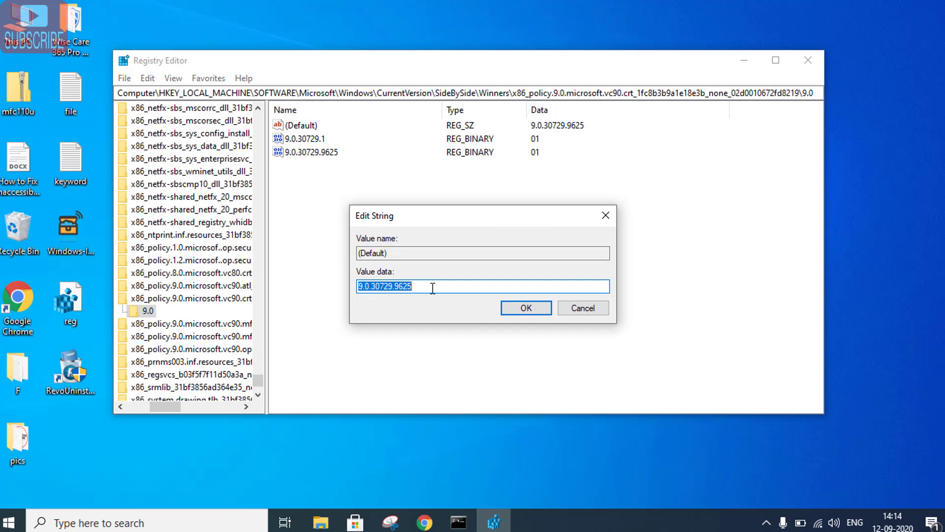
pyautogui.moveTo(433, 288); pyautogui.dragTo(351, 282)
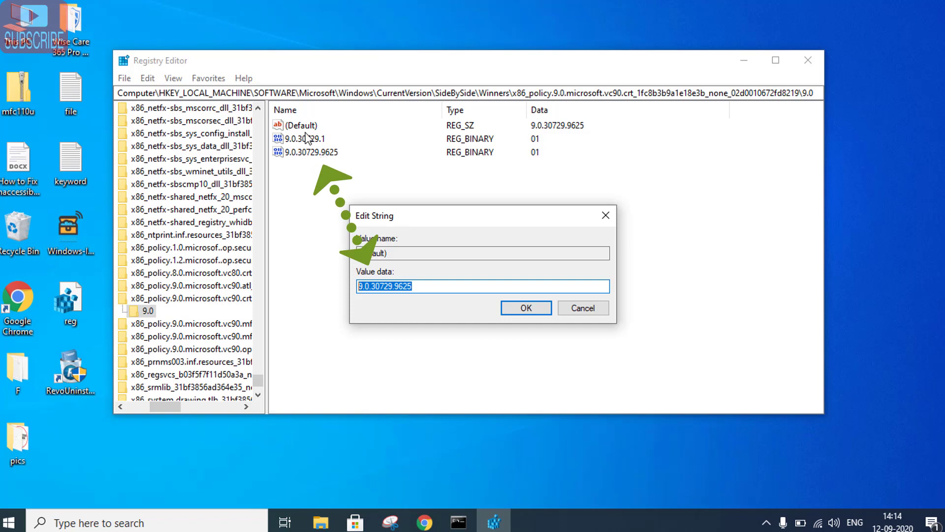
pyautogui.click(310, 154)
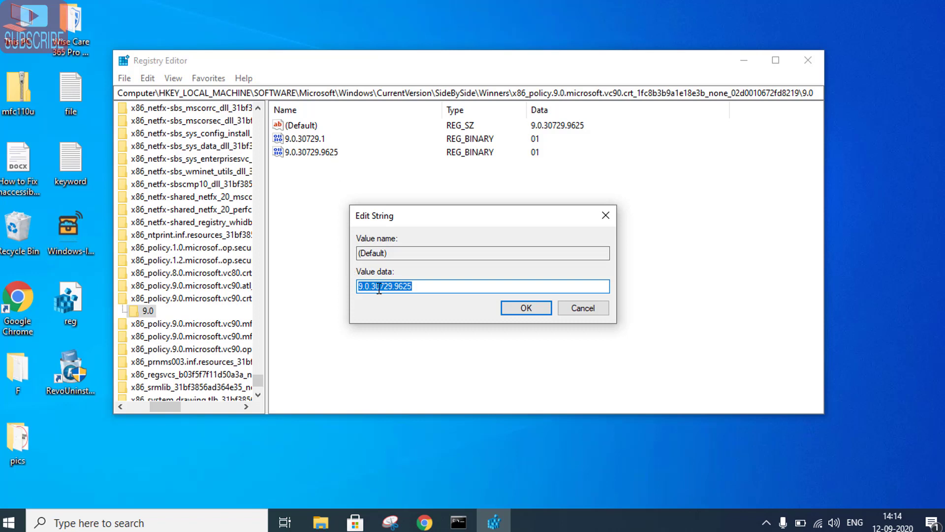
pyautogui.click(583, 308)
pyautogui.click(808, 60)
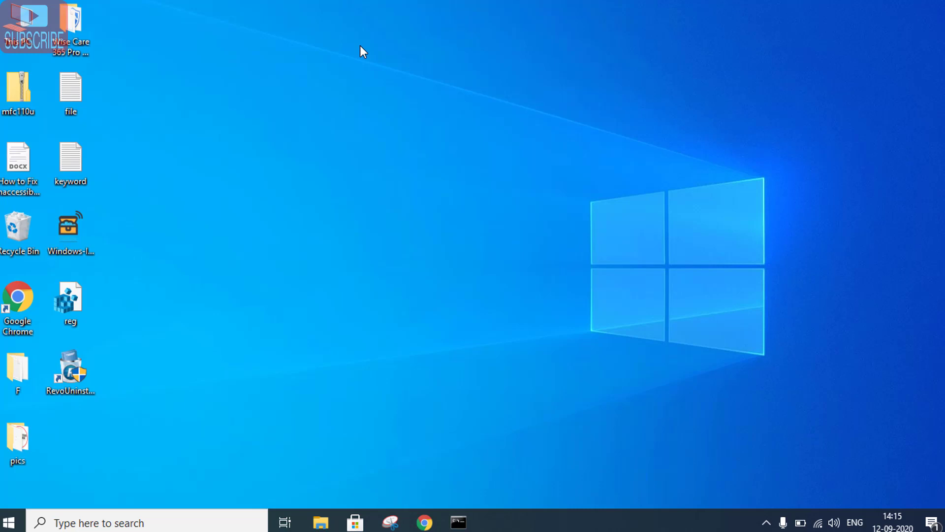
# Step: Go to Settings > Update & Security > Recovery and start Reset this PC with Keep my files
pyautogui.press('super+i')
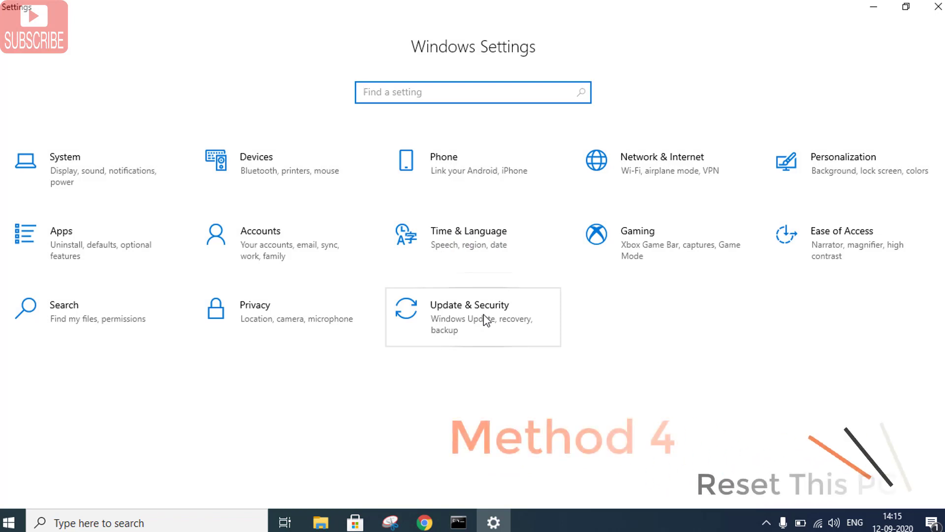
pyautogui.click(483, 314)
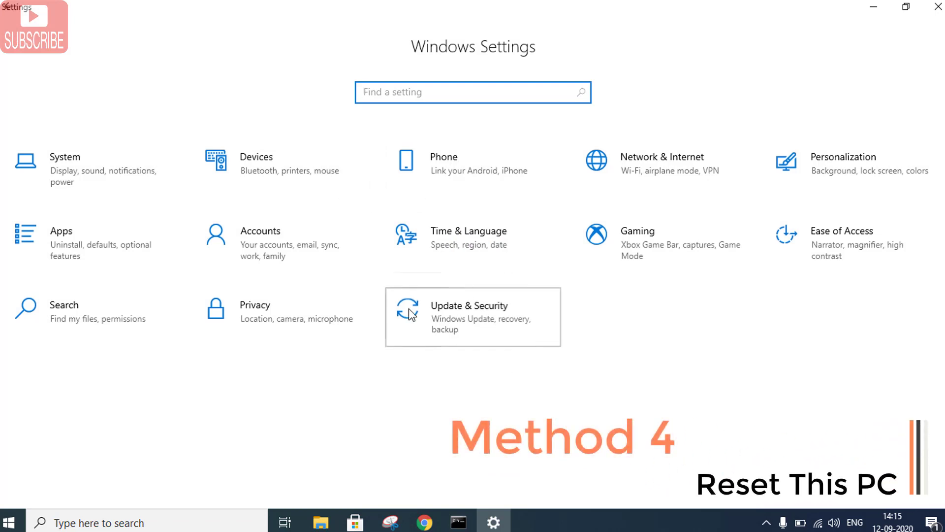
pyautogui.click(481, 317)
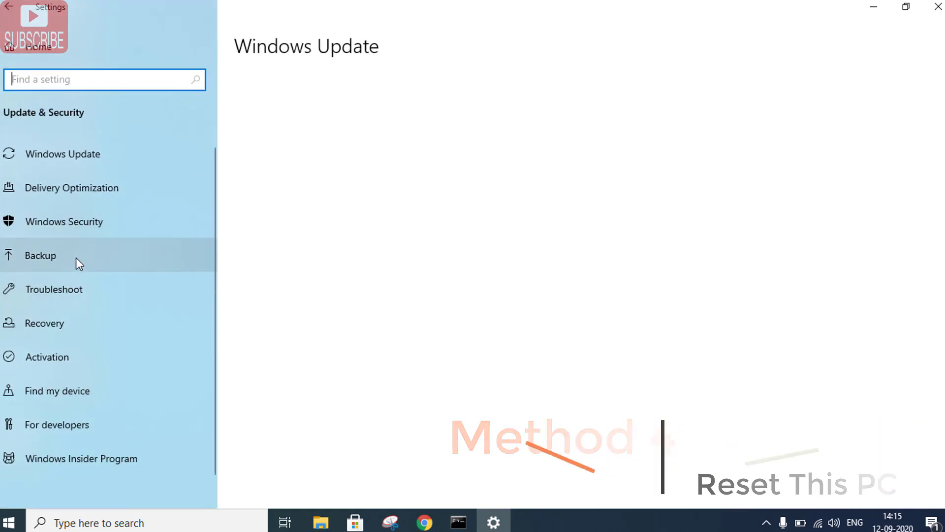
pyautogui.click(55, 324)
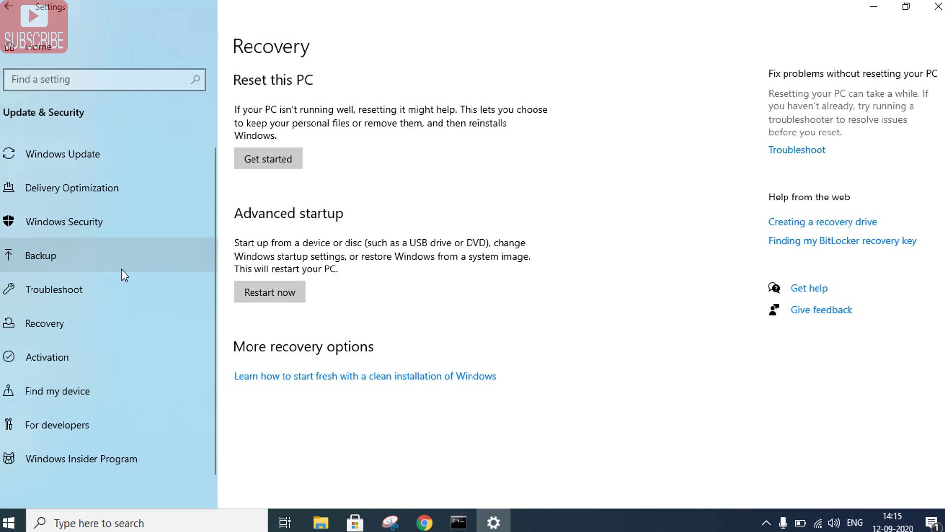
pyautogui.click(278, 163)
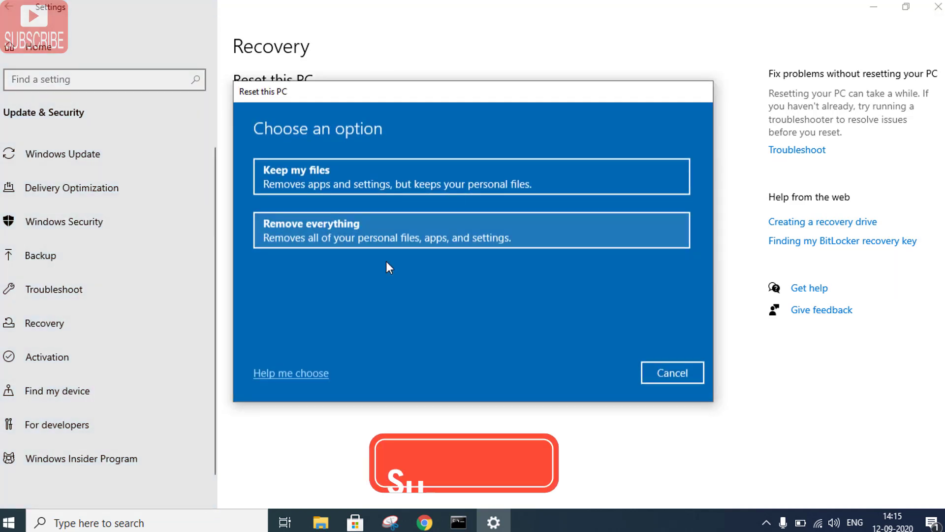
pyautogui.click(397, 179)
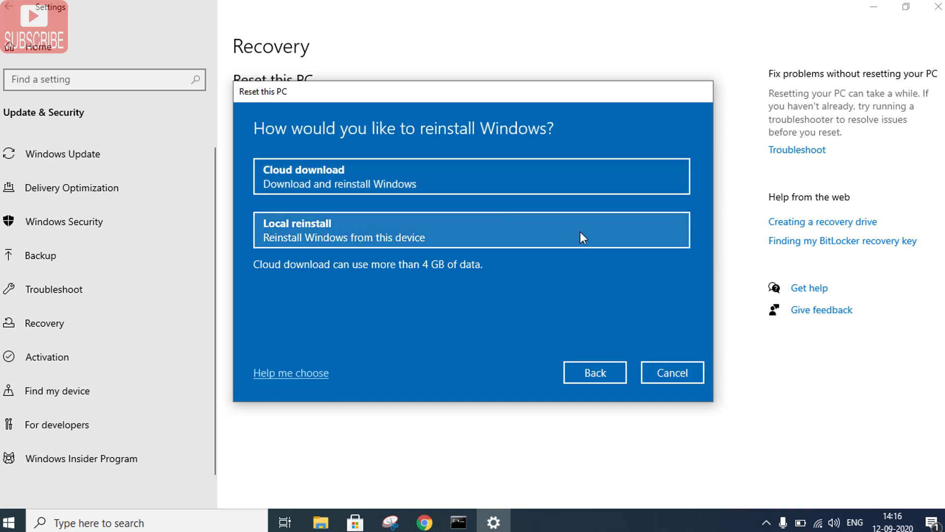
# Step: Cancel the reset wizard and close the Settings window
pyautogui.click(682, 374)
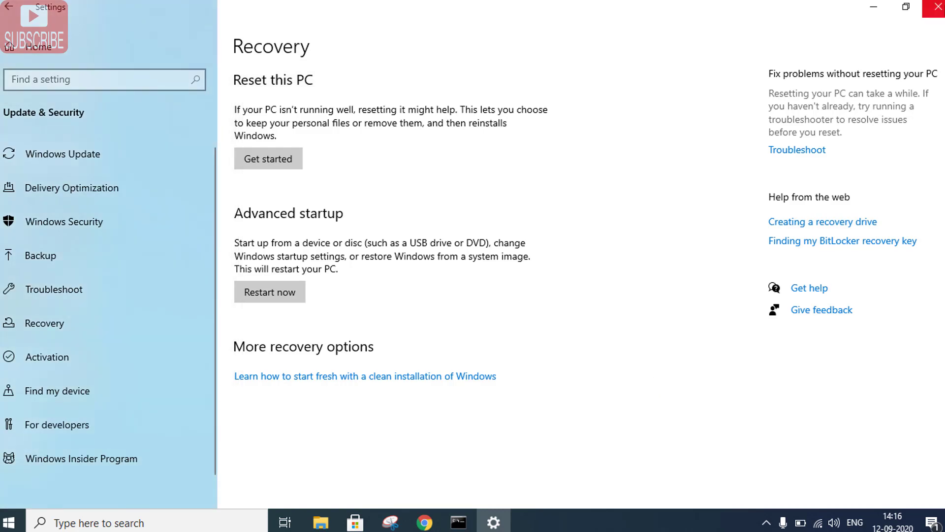
pyautogui.click(938, 7)
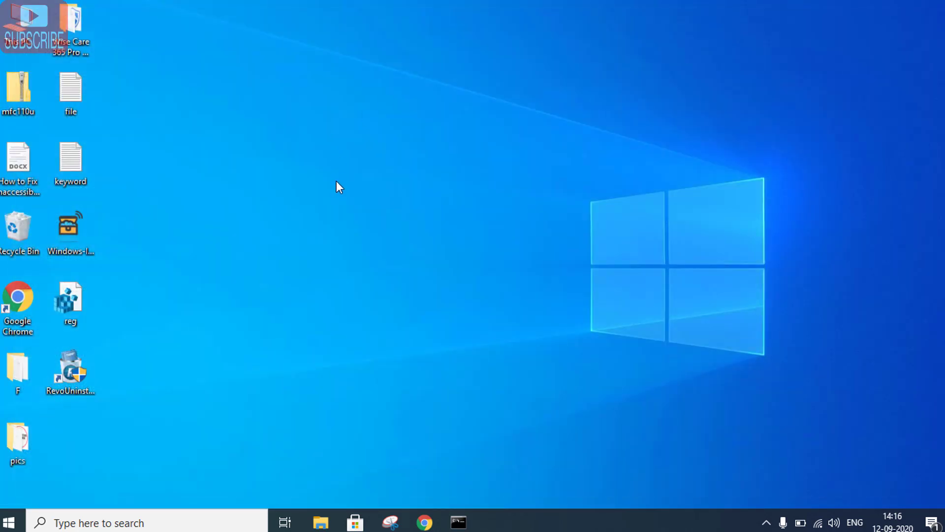